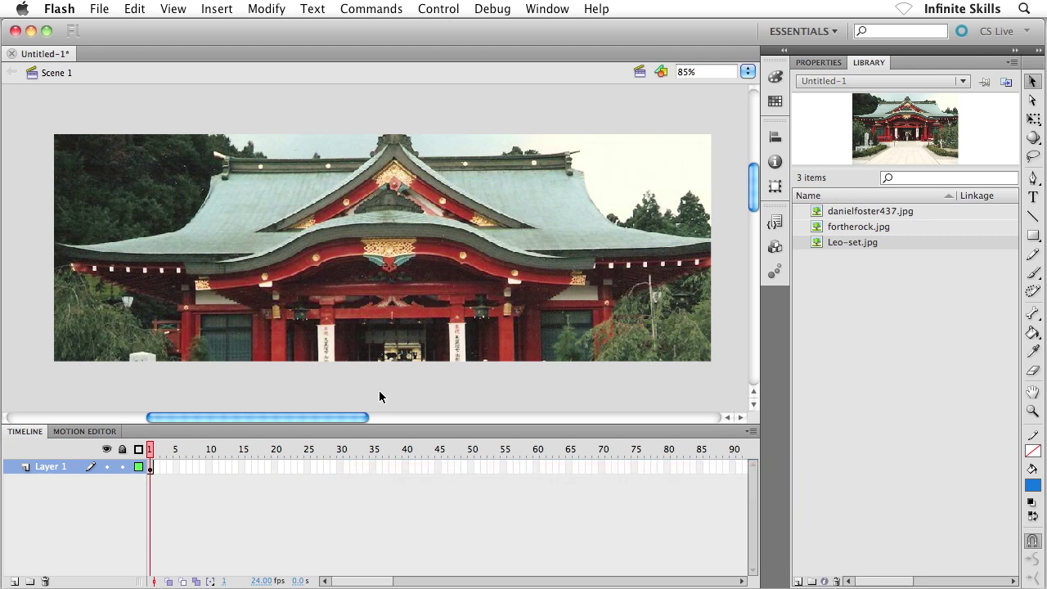
# Step: Move the front temple photo and the mountain landscape photo aside to reveal the images stacked beneath them
pyautogui.moveTo(187, 199); pyautogui.dragTo(311, 271)
pyautogui.click(126, 204)
pyautogui.moveTo(126, 204); pyautogui.dragTo(163, 255)
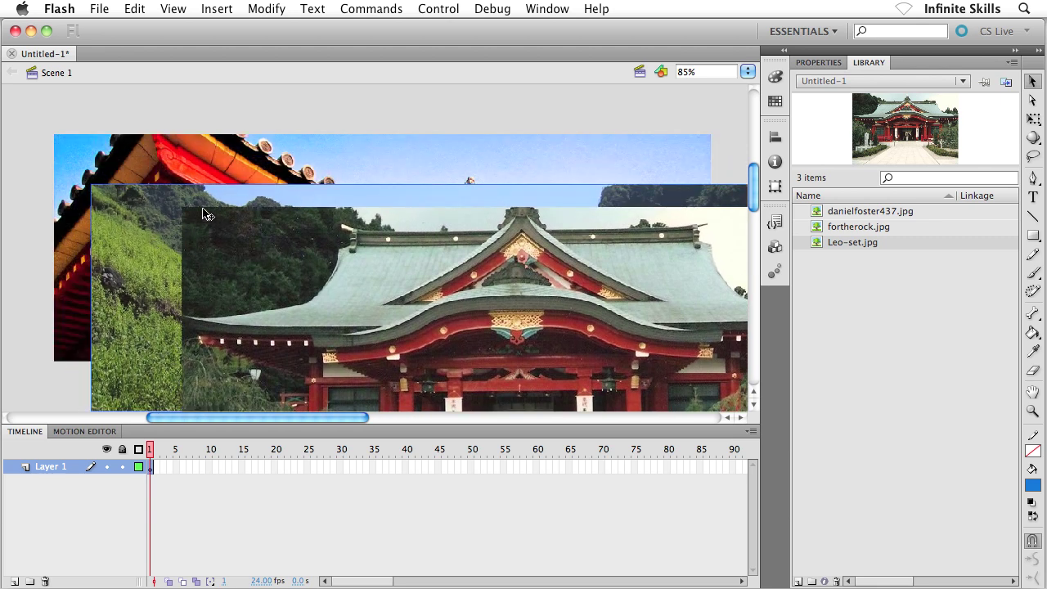
pyautogui.moveTo(243, 268); pyautogui.dragTo(259, 297)
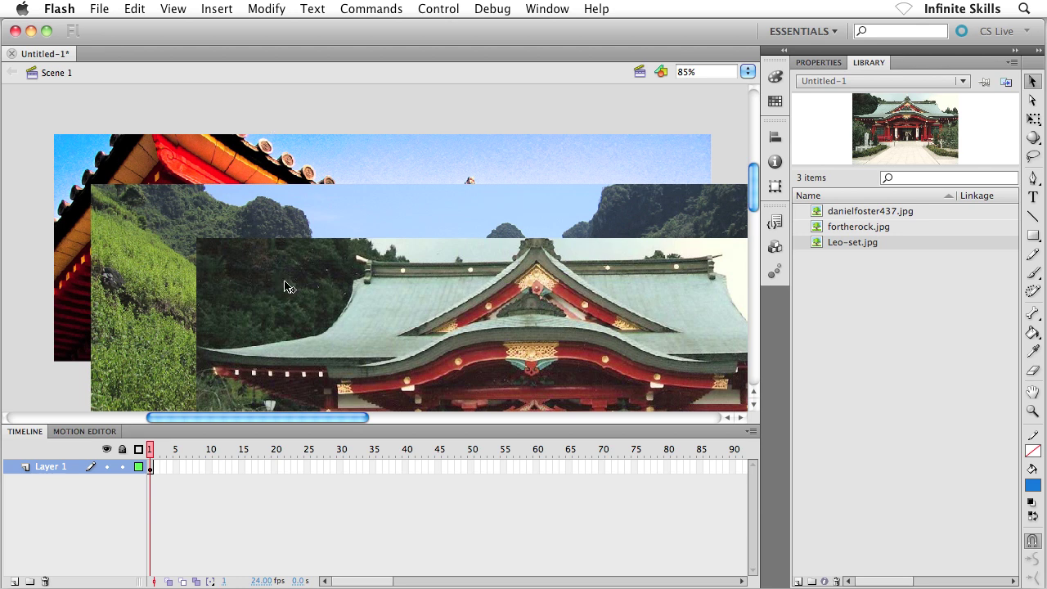
# Step: Remove the front temple photo and the mountain landscape photo from the stage, keeping only the red roof photo
pyautogui.press('super+z')
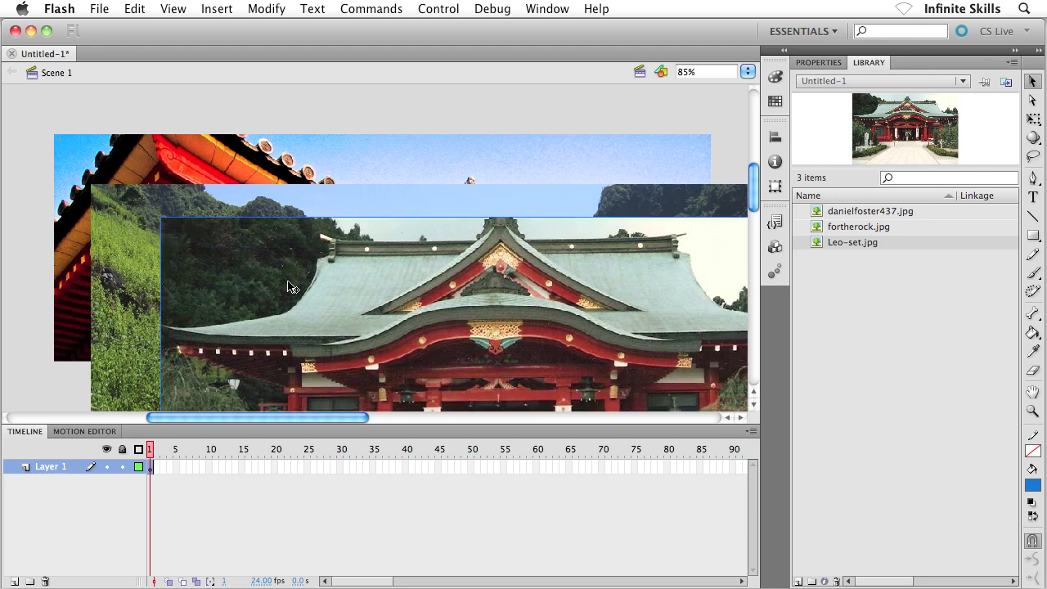
pyautogui.press('super+z')
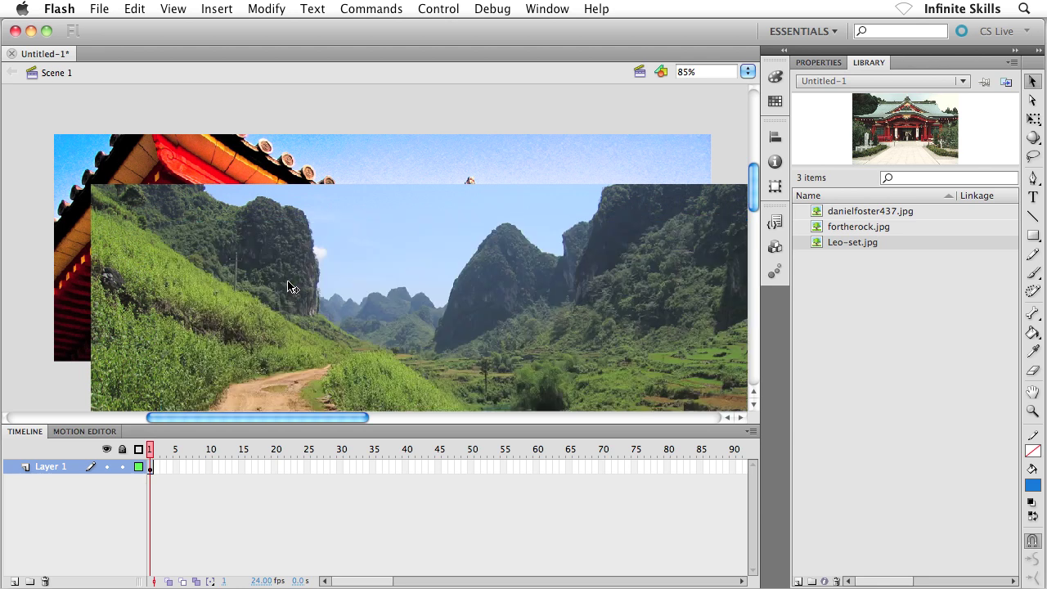
pyautogui.moveTo(228, 264); pyautogui.dragTo(249, 247)
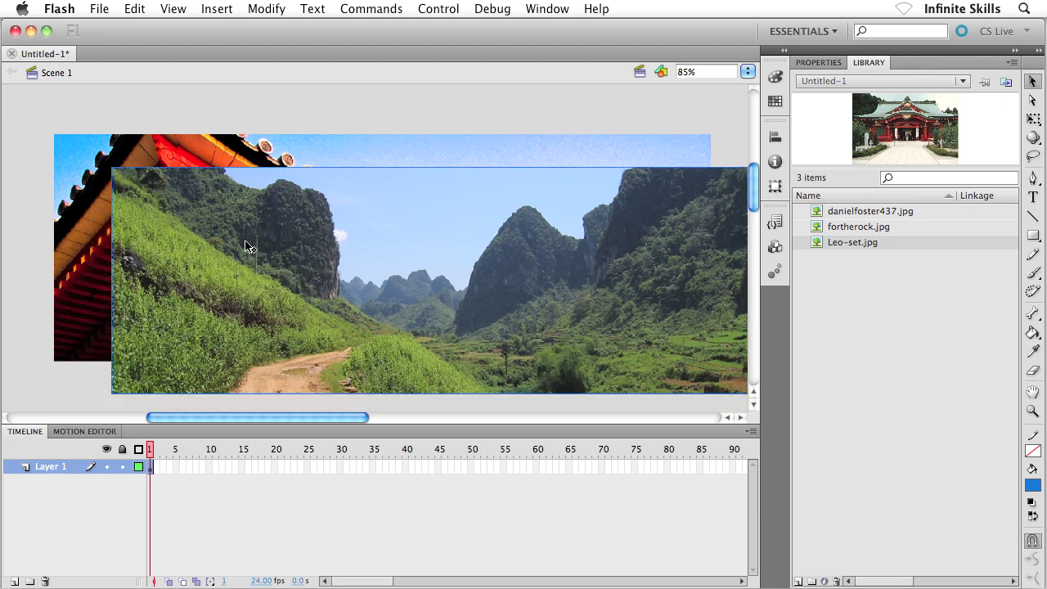
pyautogui.press('Delete')
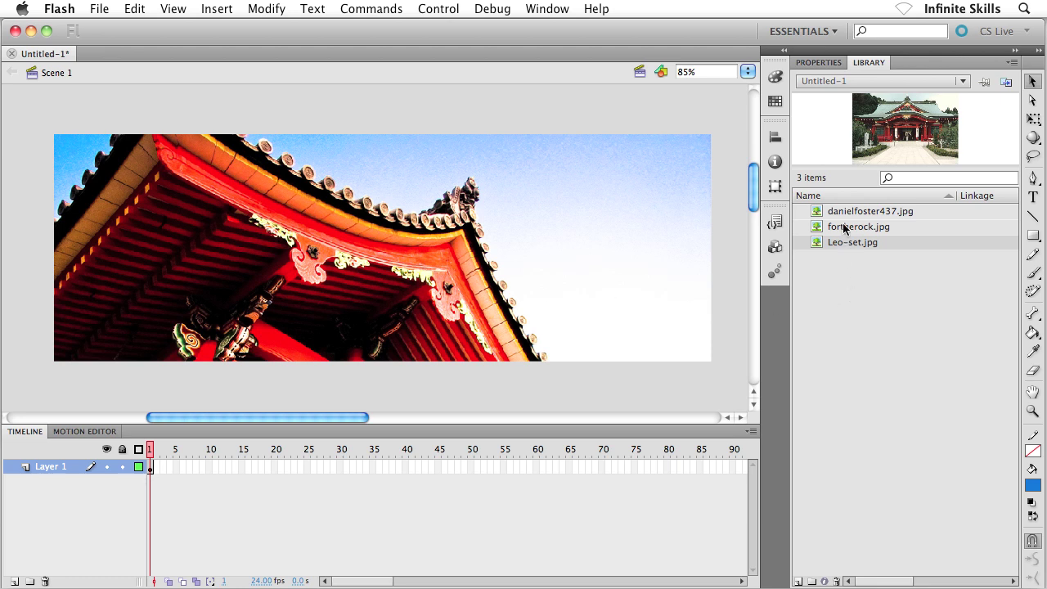
pyautogui.click(858, 280)
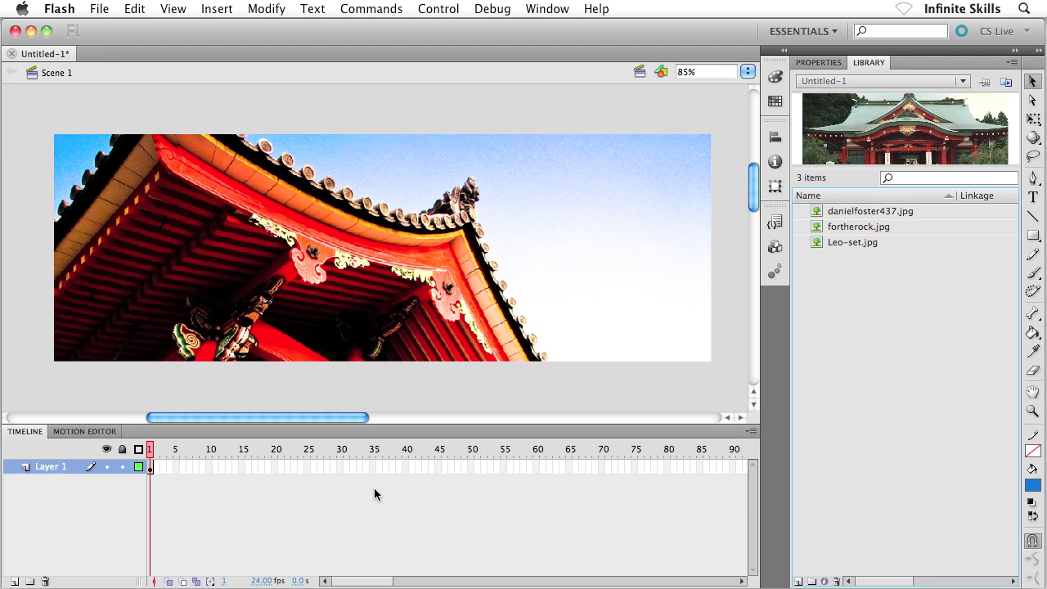
# Step: Convert the red roof photo on the stage to a Graphic symbol named Photo1
pyautogui.click(364, 261)
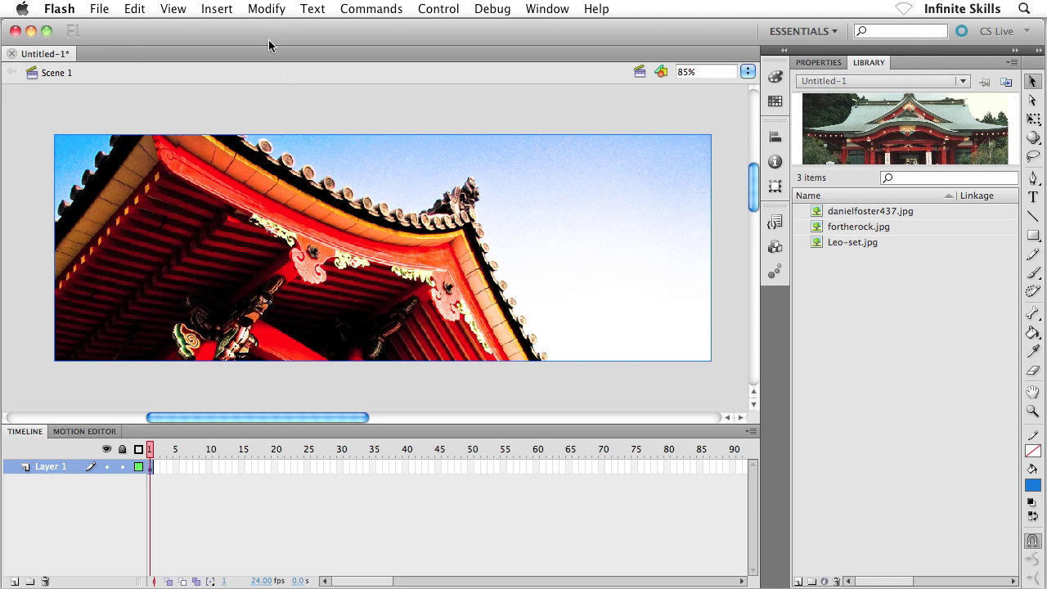
pyautogui.click(267, 10)
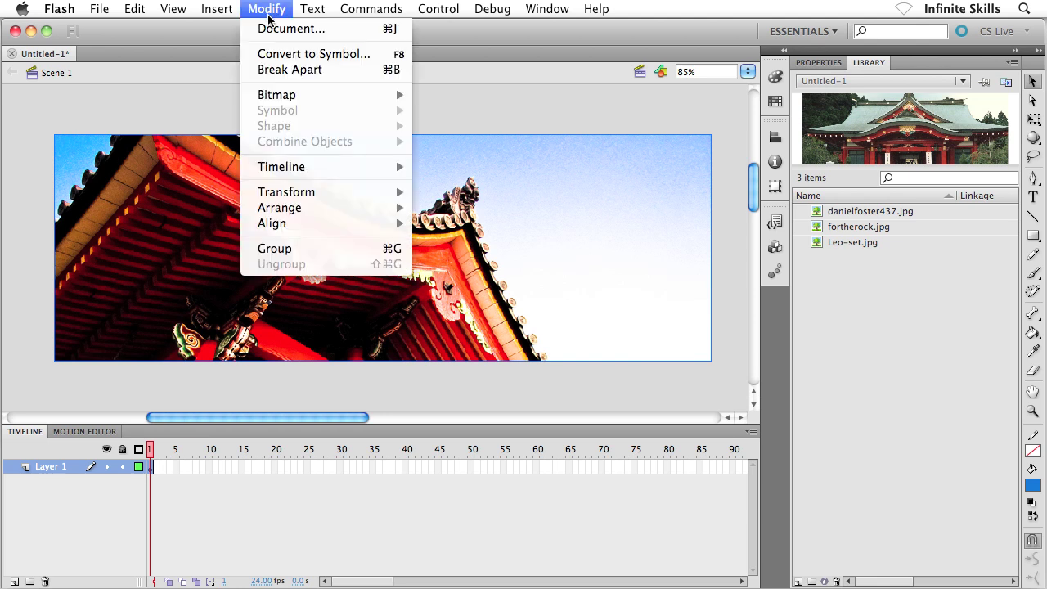
pyautogui.click(284, 53)
pyautogui.moveTo(333, 98); pyautogui.dragTo(277, 116)
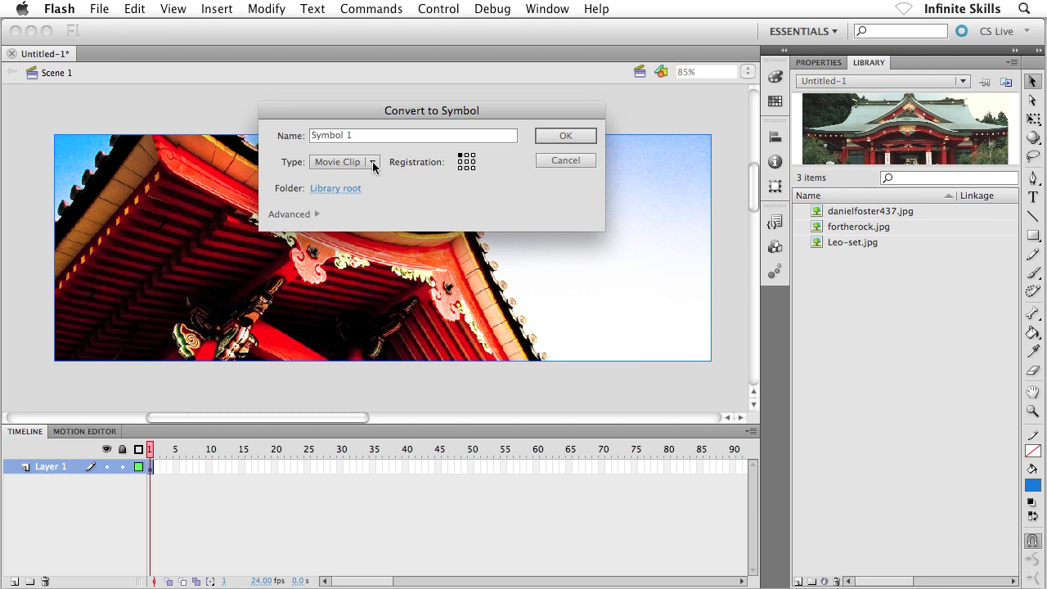
pyautogui.click(373, 164)
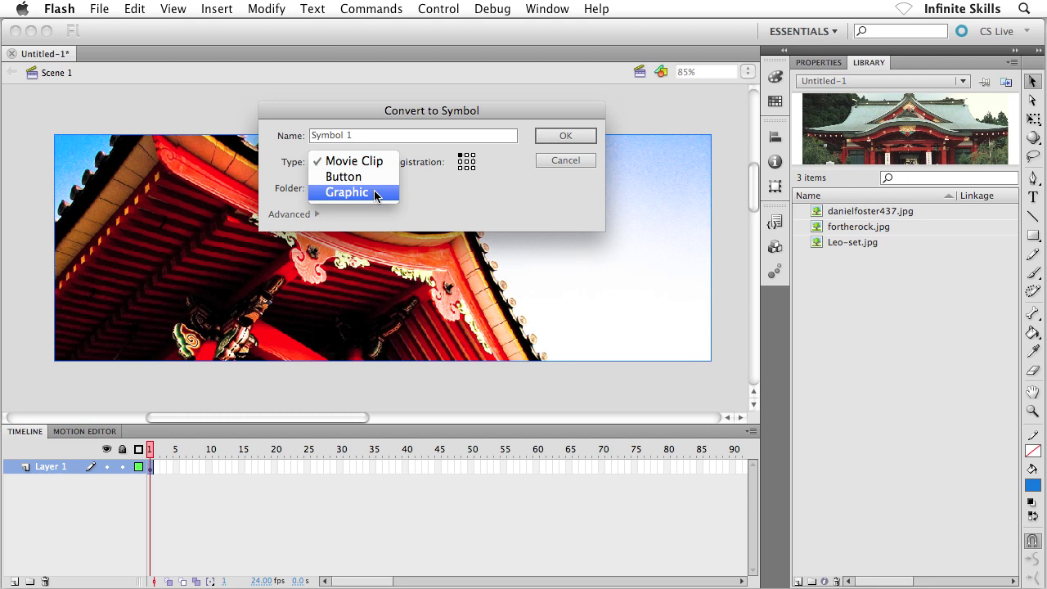
pyautogui.click(375, 192)
pyautogui.moveTo(358, 136); pyautogui.dragTo(309, 135)
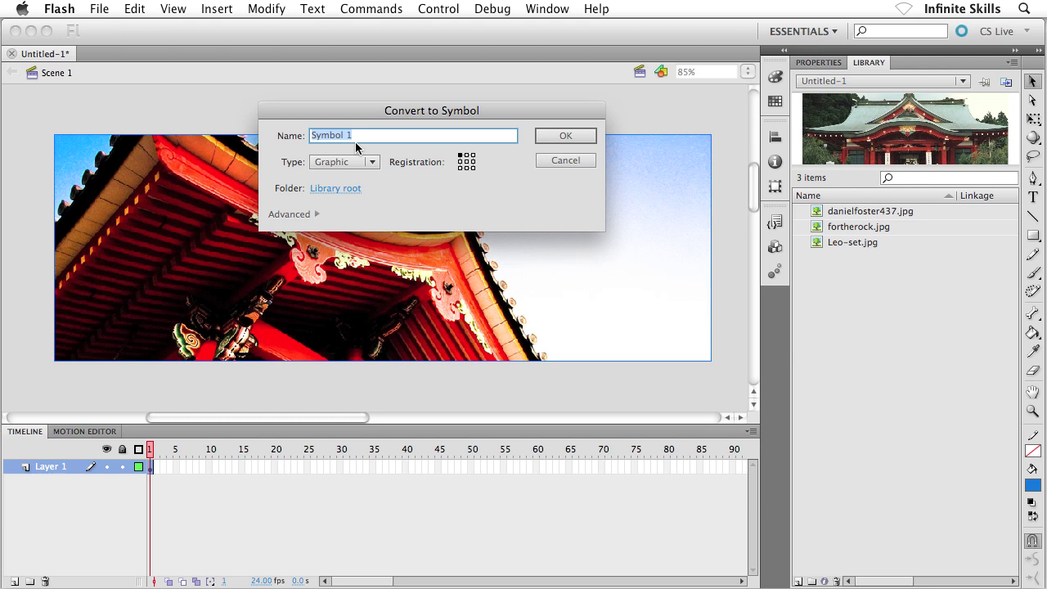
pyautogui.write('Photo1')
pyautogui.click(551, 141)
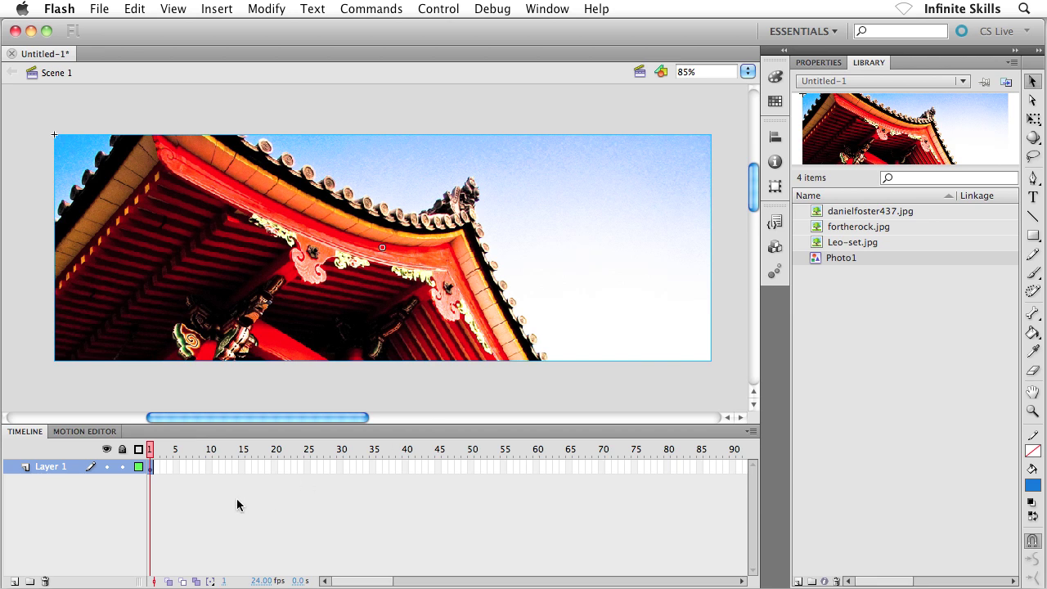
# Step: Insert a keyframe at frame 5 of Layer 1
pyautogui.click(176, 467)
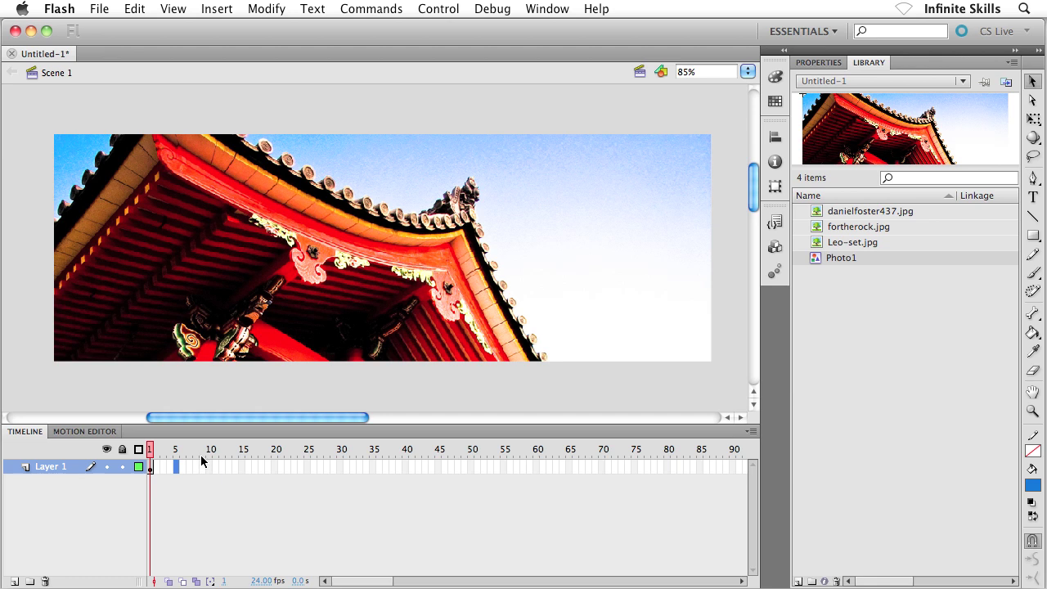
pyautogui.click(215, 10)
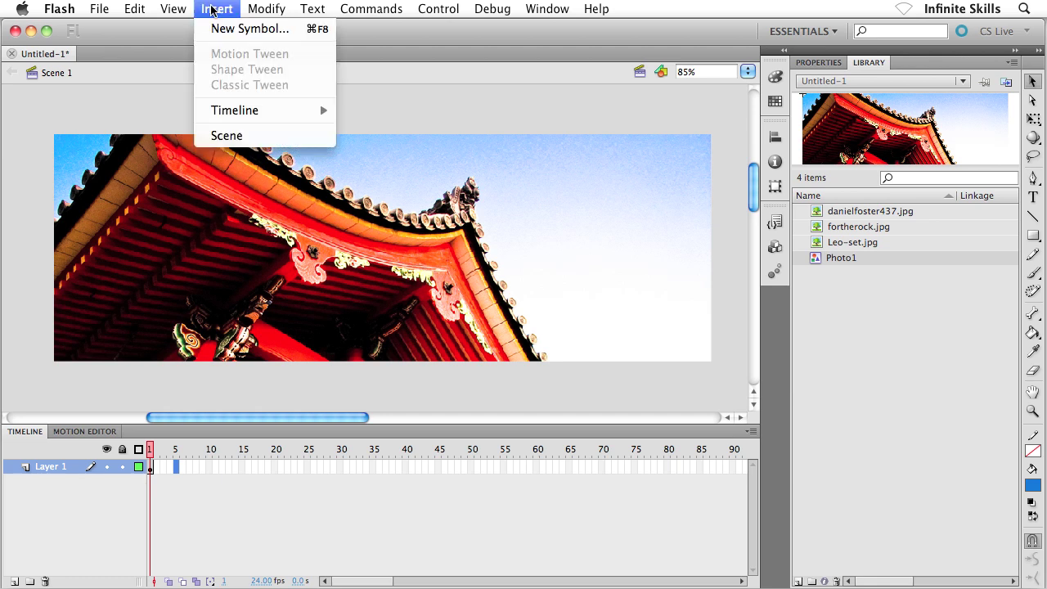
pyautogui.moveTo(227, 117)
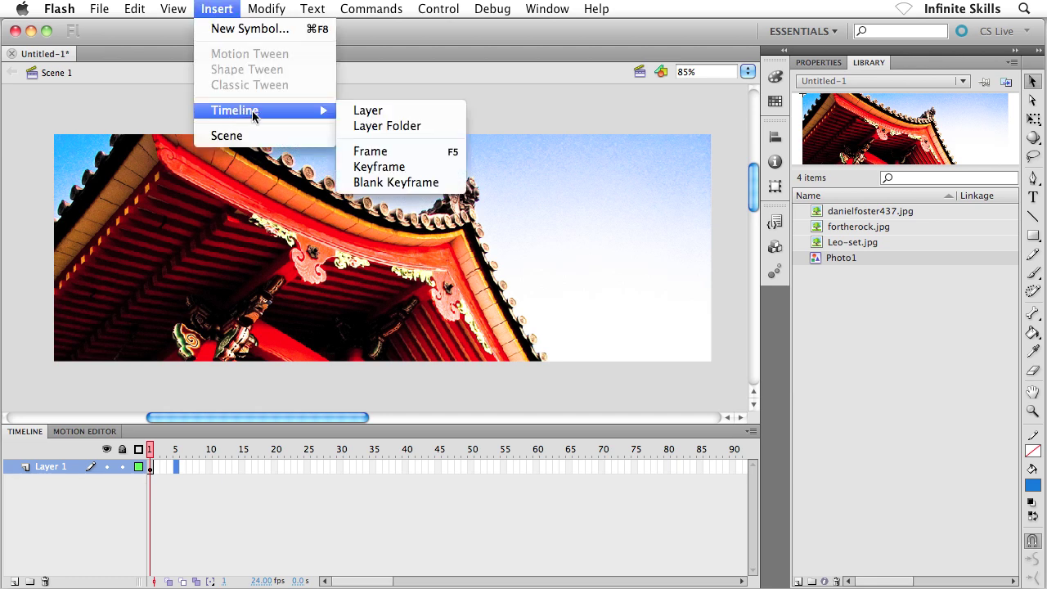
pyautogui.click(358, 168)
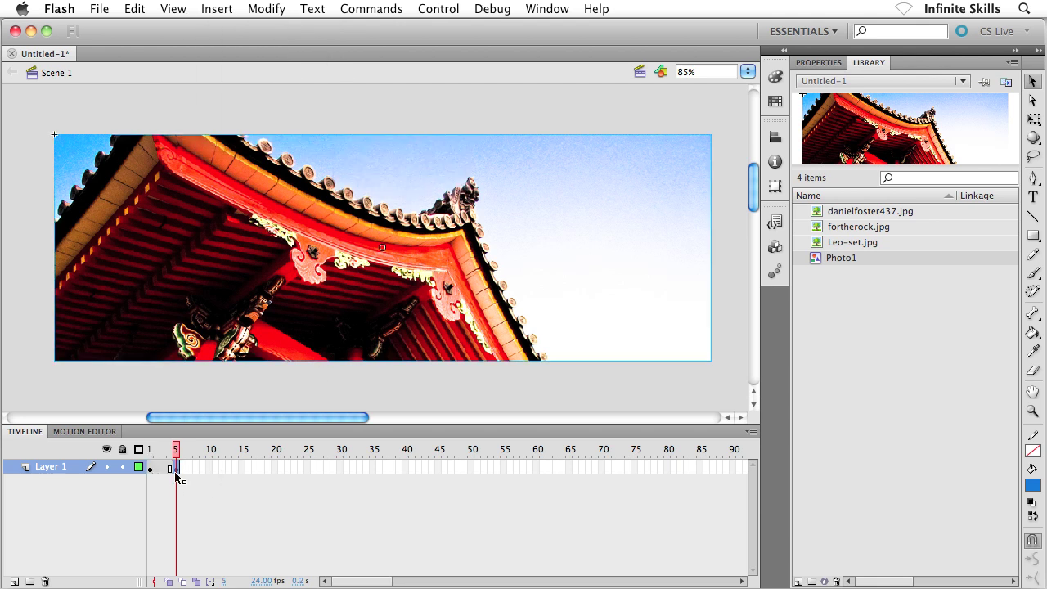
pyautogui.moveTo(151, 473); pyautogui.dragTo(178, 473)
# Step: Insert two more keyframes on Layer 1, at frames 15 and 20
pyautogui.click(242, 468)
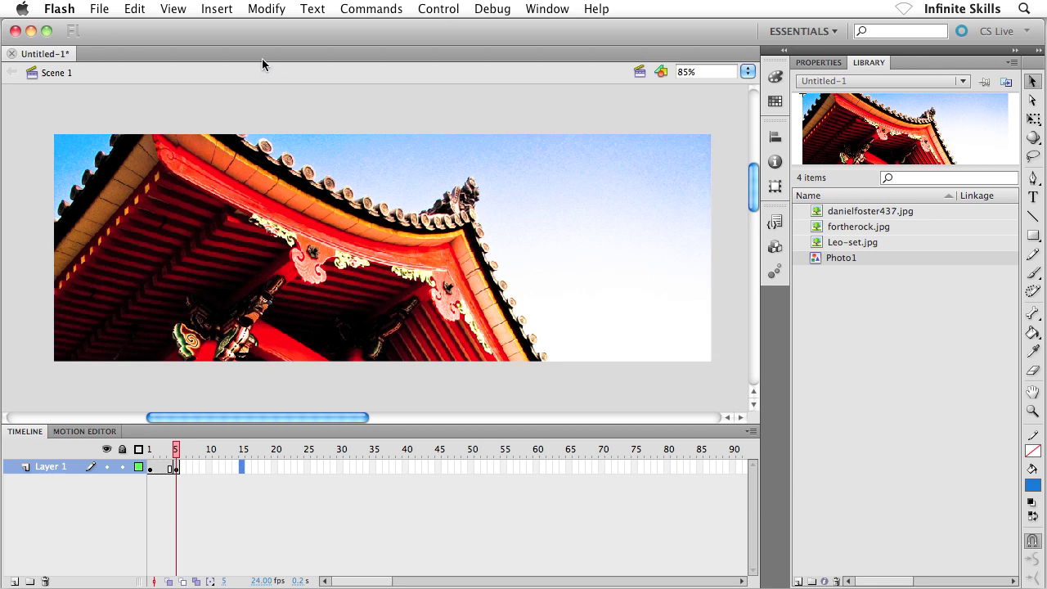
pyautogui.click(216, 9)
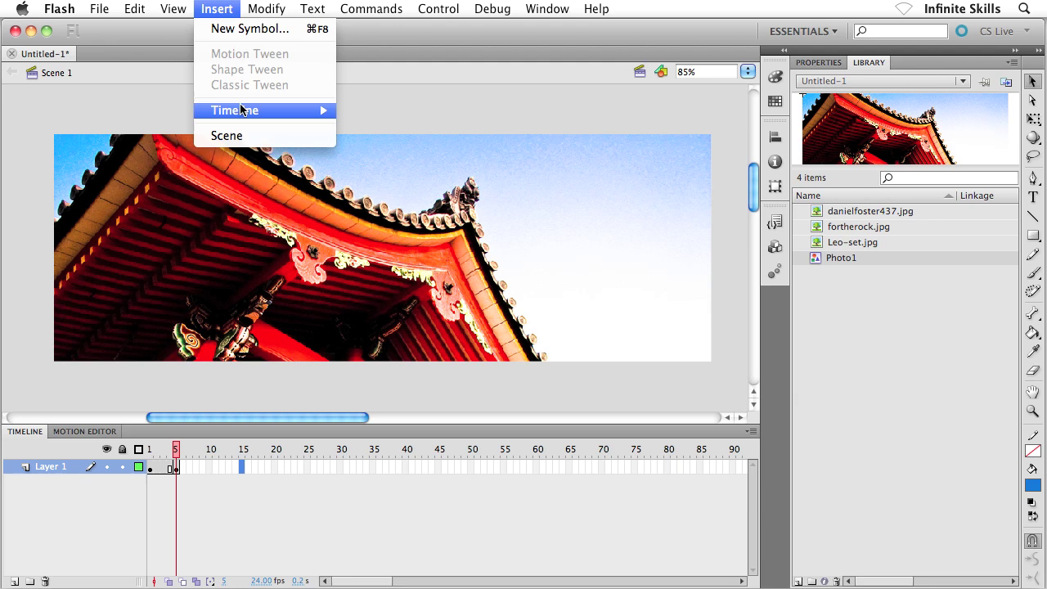
pyautogui.moveTo(241, 110)
pyautogui.click(364, 166)
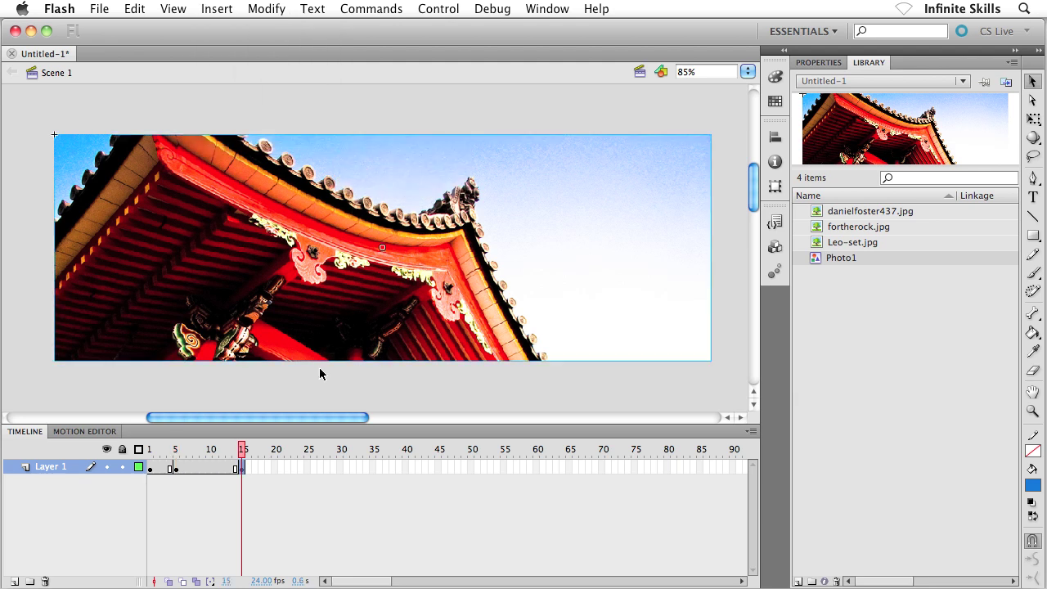
pyautogui.click(273, 466)
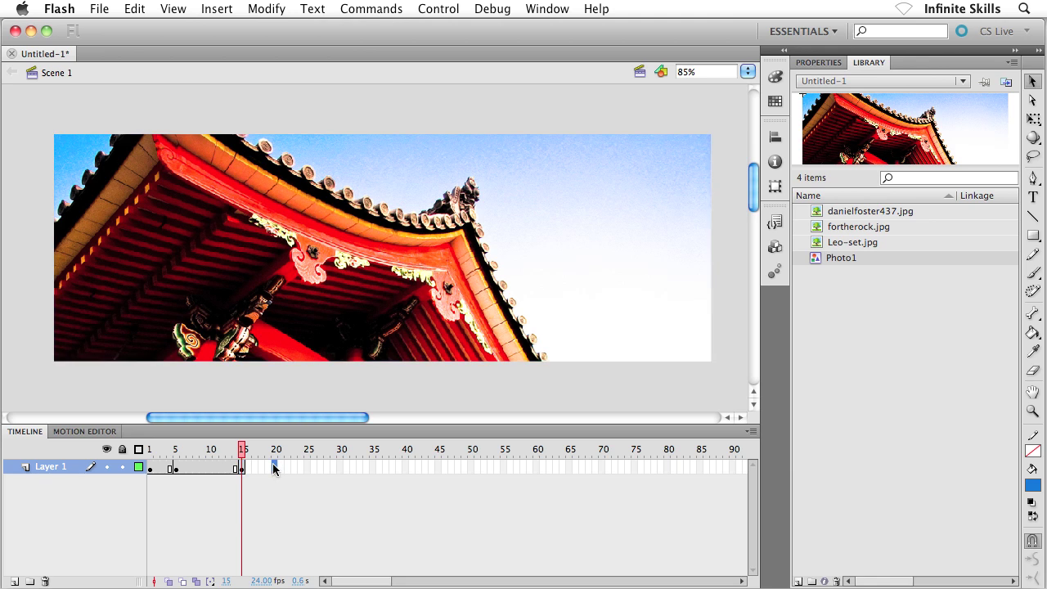
pyautogui.click(225, 8)
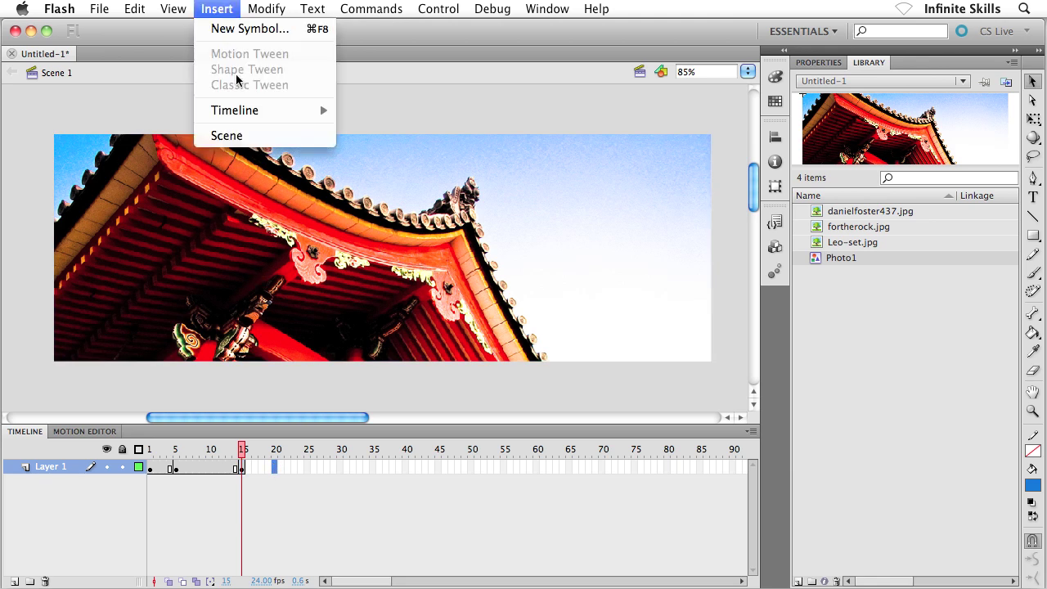
pyautogui.moveTo(280, 113)
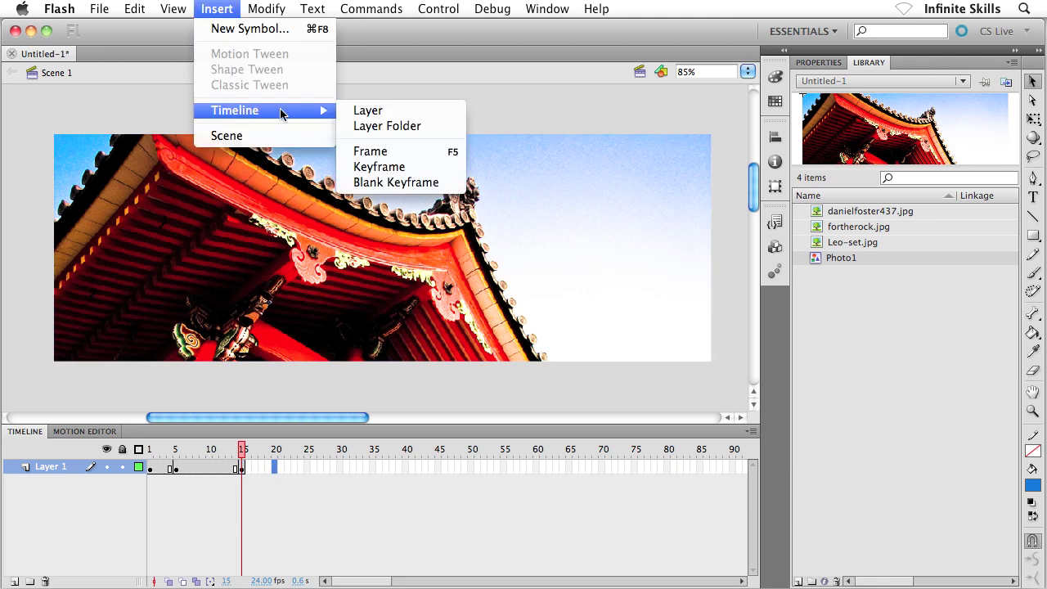
pyautogui.click(385, 167)
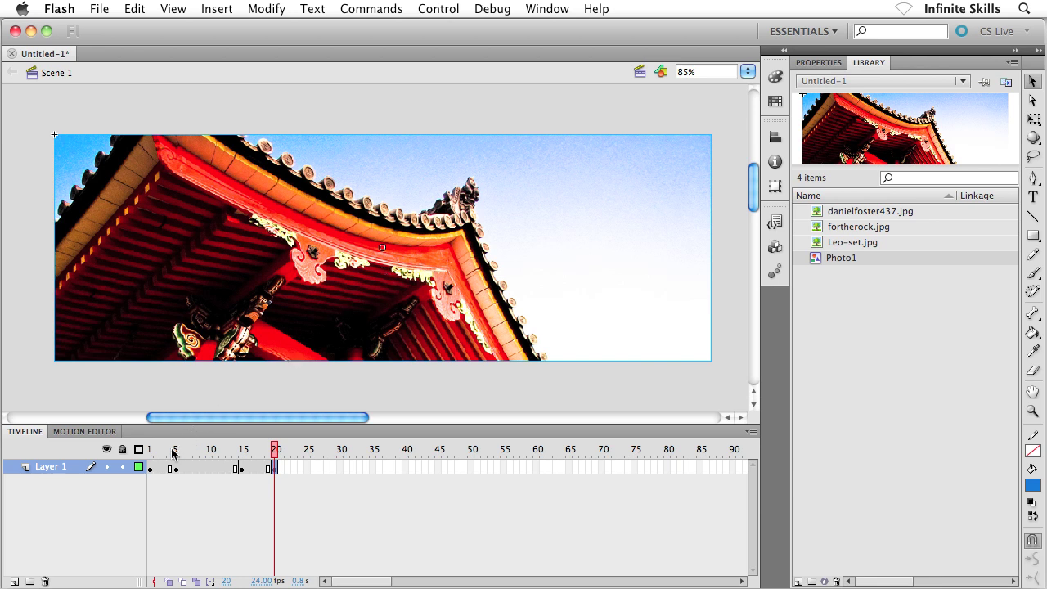
# Step: Apply an Alpha color effect of 0% to the Photo1 instance in the frame 1 keyframe
pyautogui.click(151, 470)
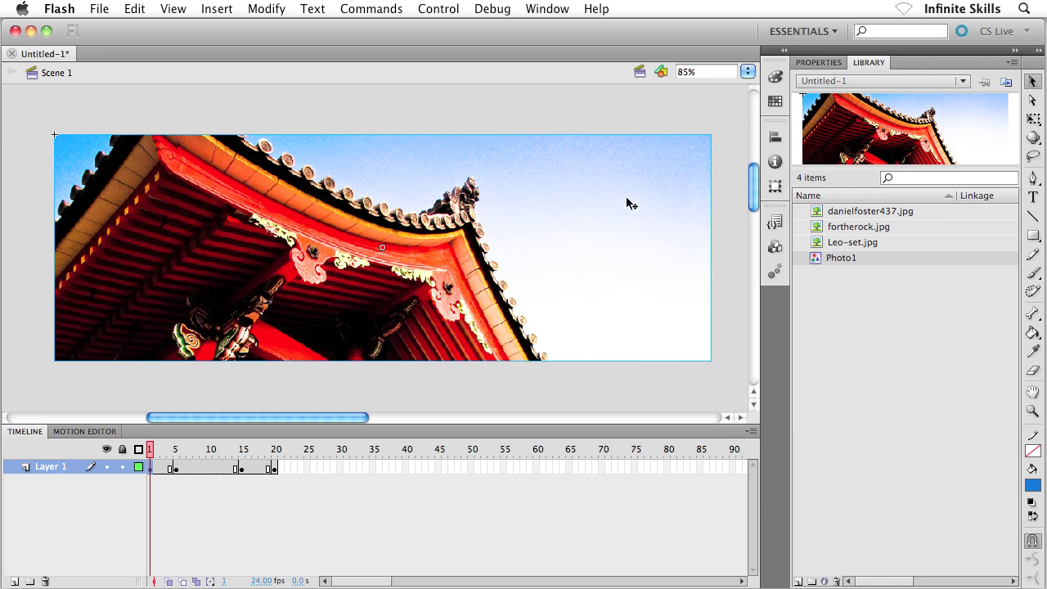
pyautogui.click(818, 62)
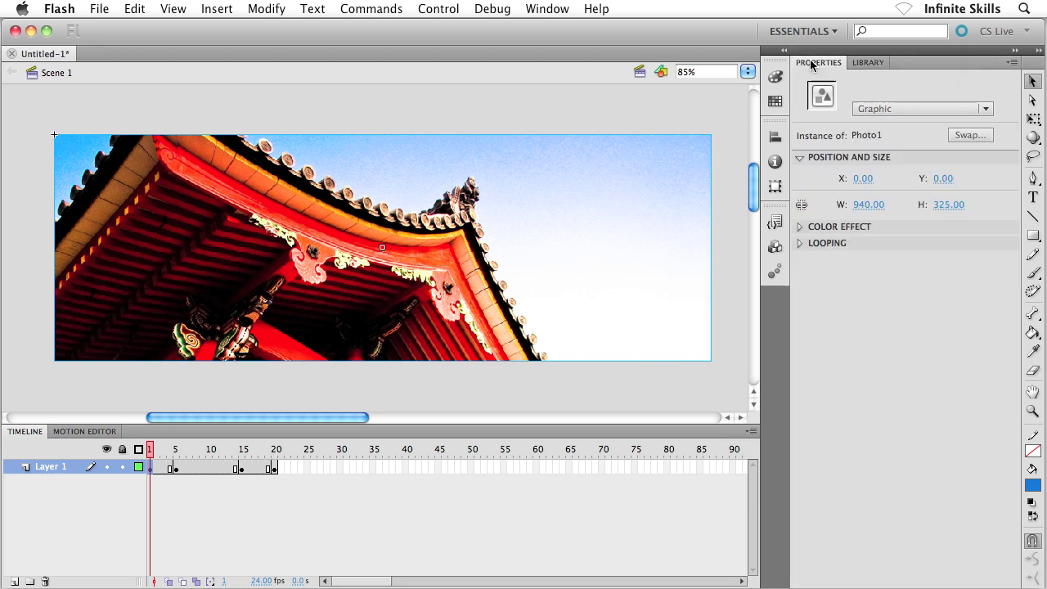
pyautogui.click(800, 228)
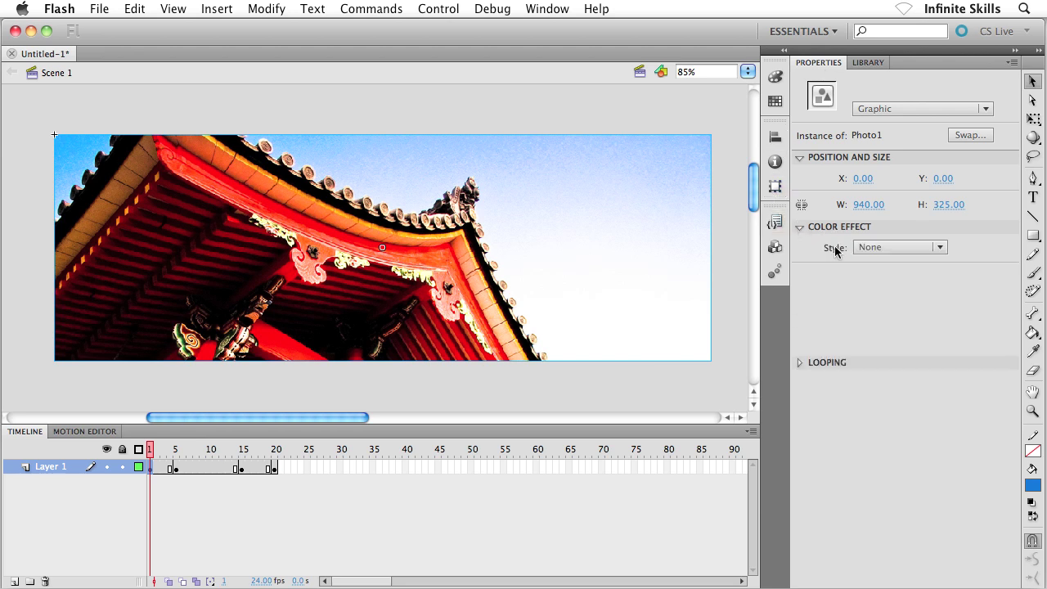
pyautogui.click(901, 250)
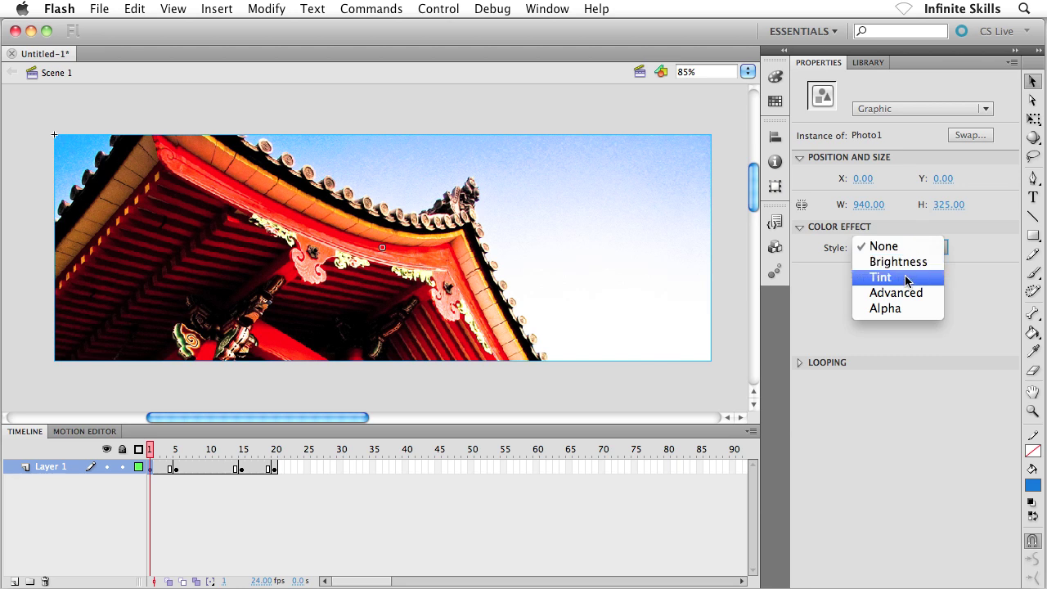
pyautogui.click(899, 307)
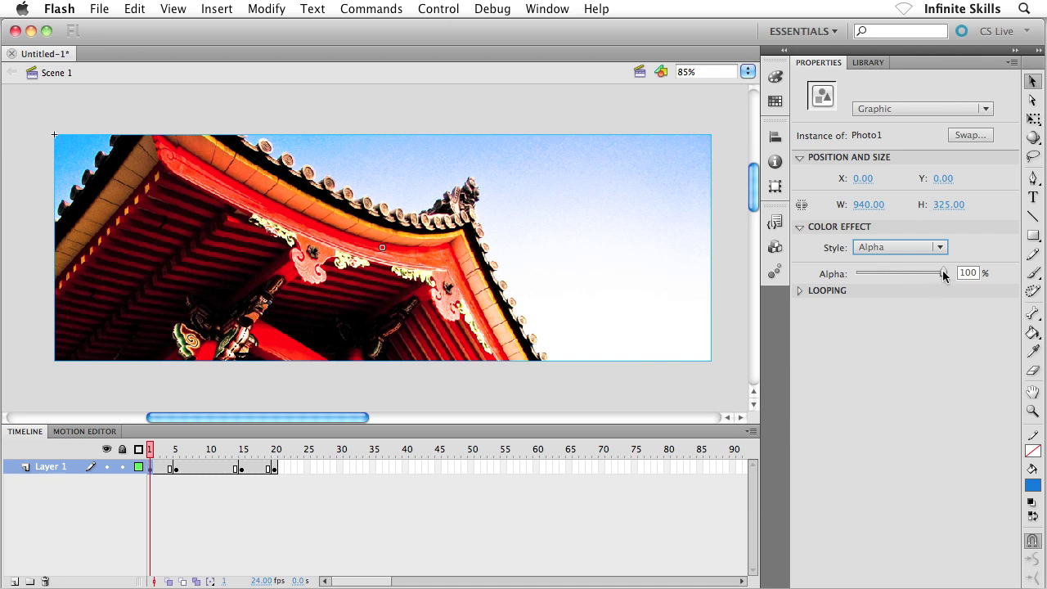
pyautogui.moveTo(944, 274); pyautogui.dragTo(848, 275)
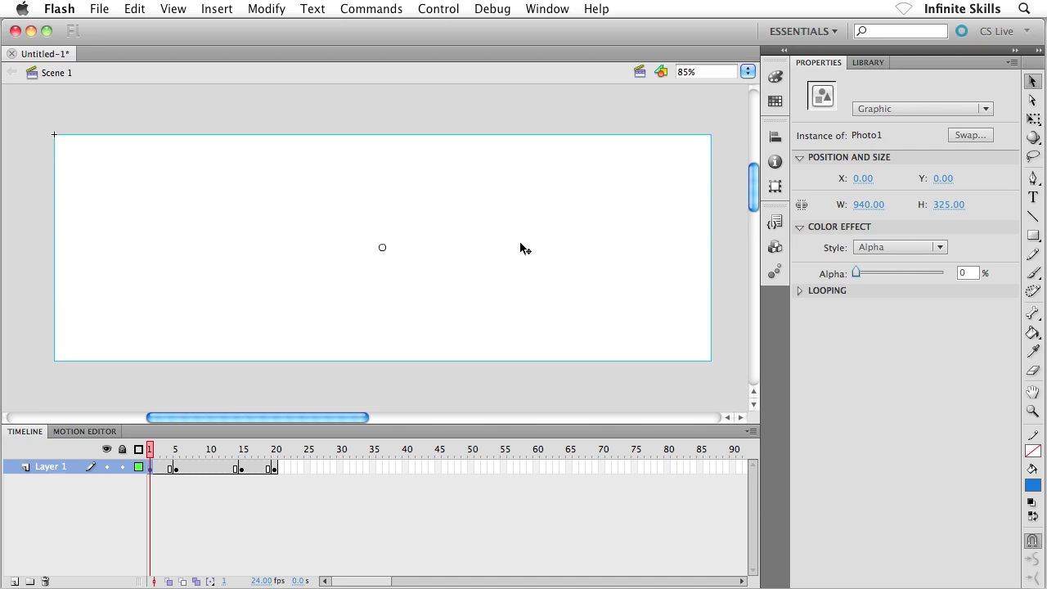
# Step: Give the Photo1 instance in the frame 20 keyframe an Alpha color effect of 0%
pyautogui.click(275, 467)
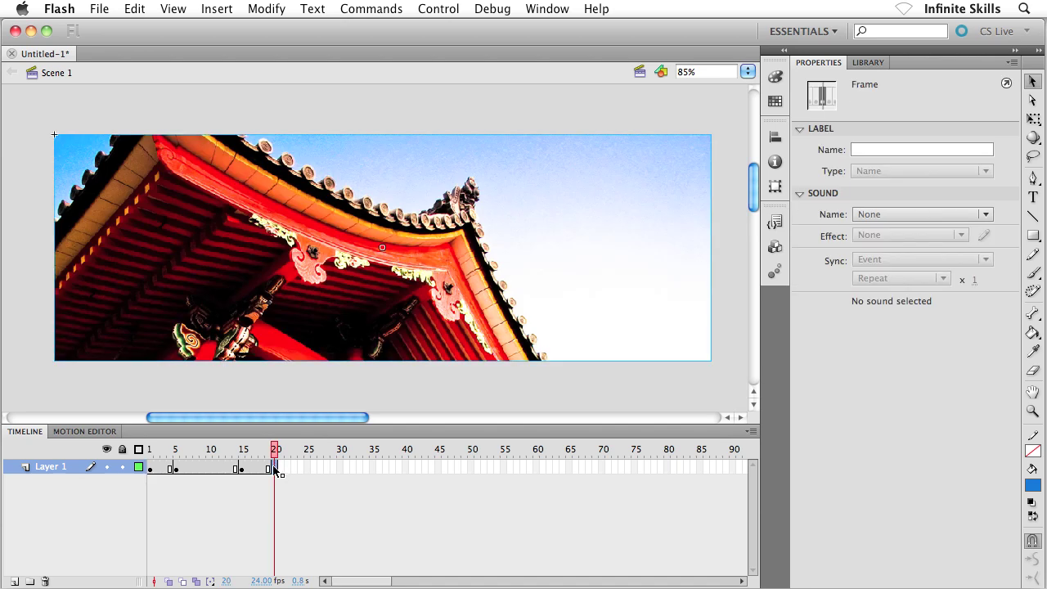
pyautogui.click(391, 289)
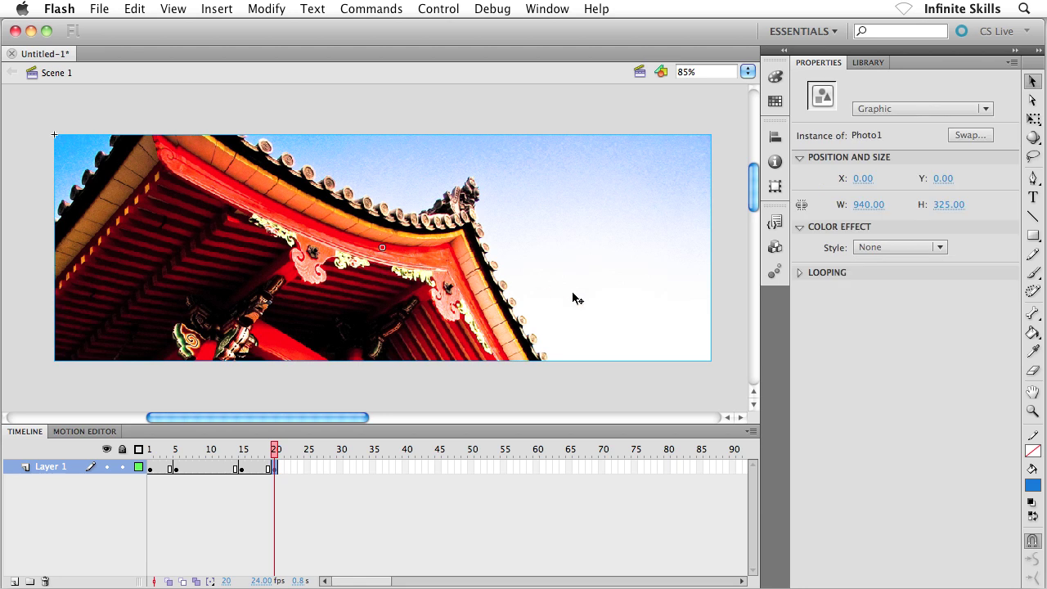
pyautogui.click(889, 247)
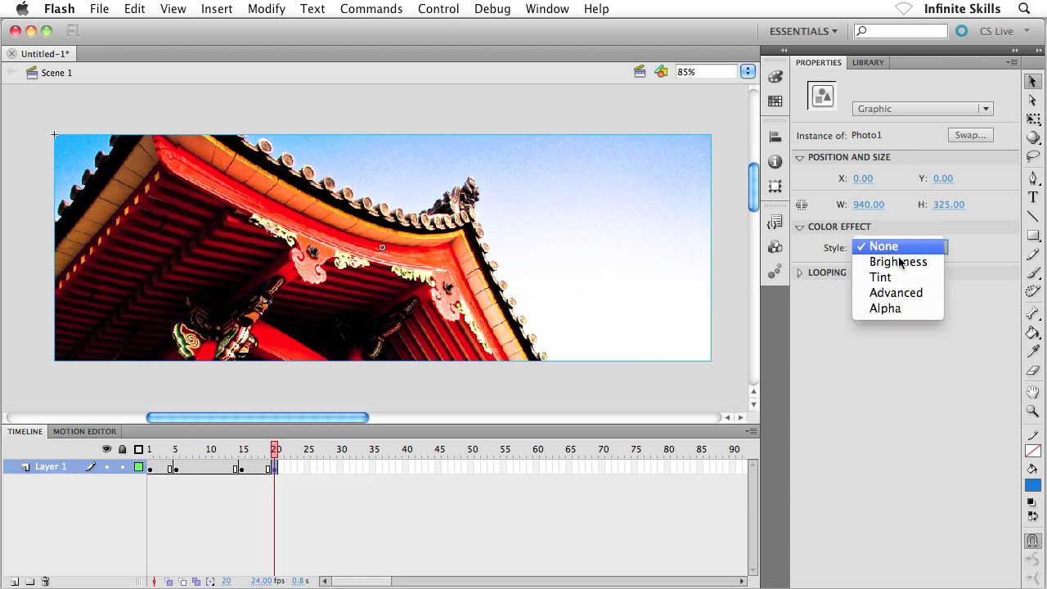
pyautogui.click(883, 308)
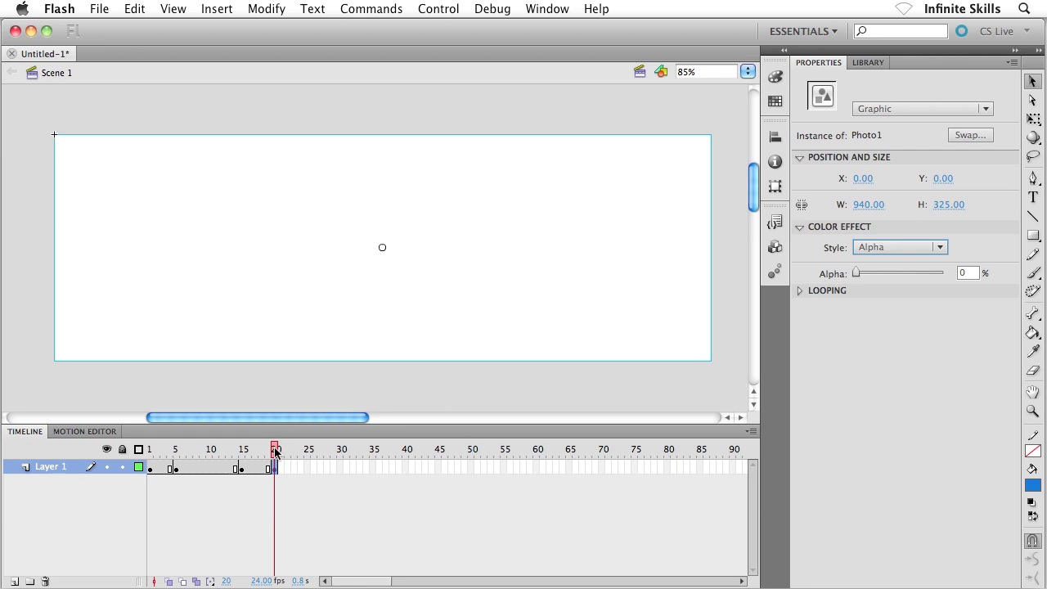
pyautogui.moveTo(275, 452); pyautogui.dragTo(203, 451)
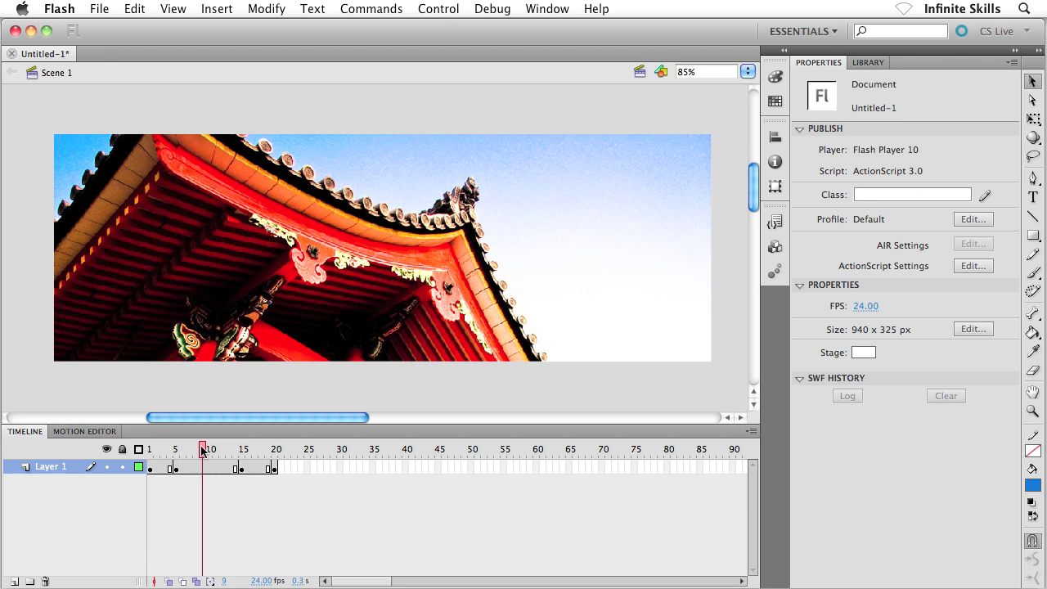
# Step: Create a classic tween between the frame 1 and frame 5 keyframes of Layer 1, and scrub through the fade-in
pyautogui.click(159, 466)
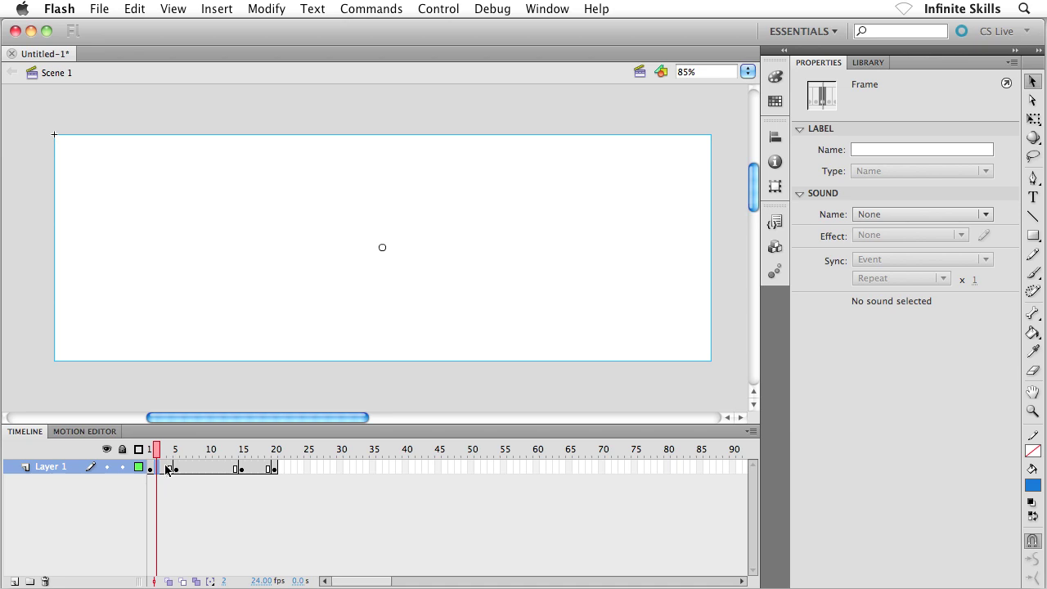
pyautogui.rightClick(162, 468)
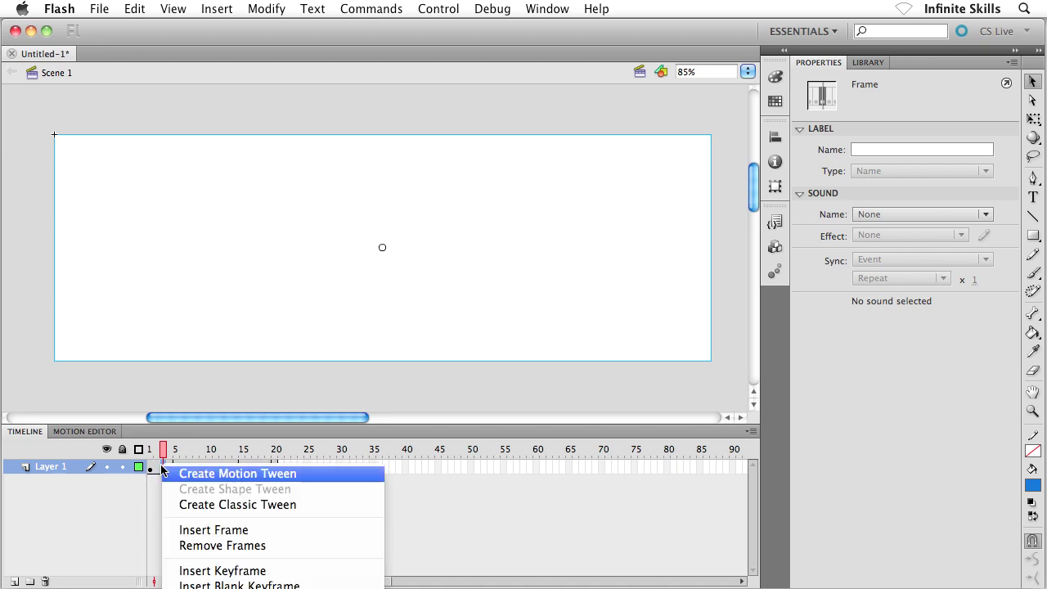
pyautogui.click(217, 506)
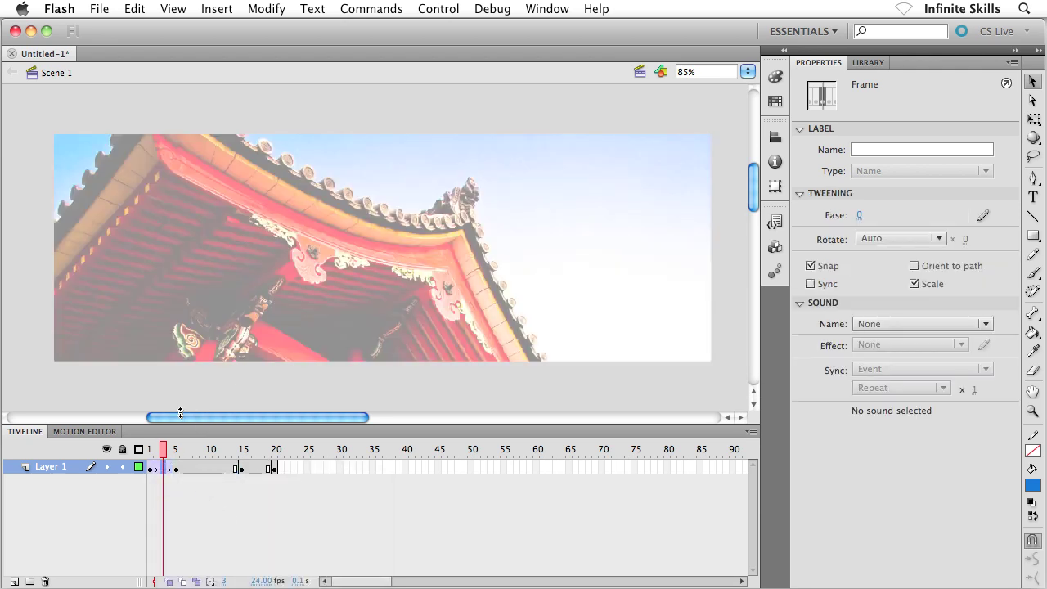
pyautogui.moveTo(164, 449); pyautogui.dragTo(210, 449)
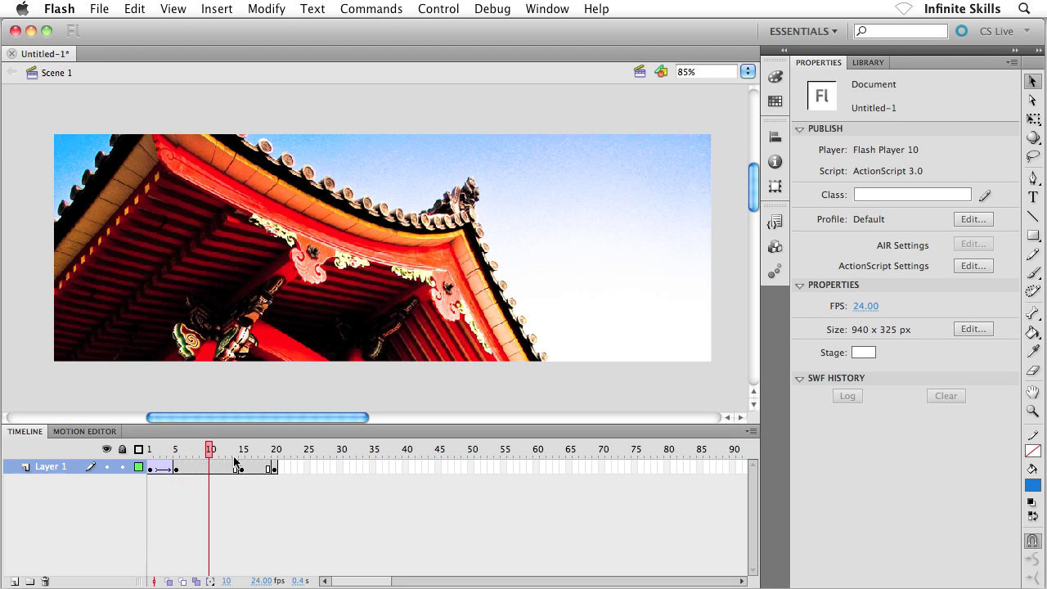
# Step: Create a classic tween between the frame 15 and frame 20 keyframes of Layer 1, and scrub the animation from frame 1 to 20
pyautogui.click(256, 468)
pyautogui.rightClick(256, 468)
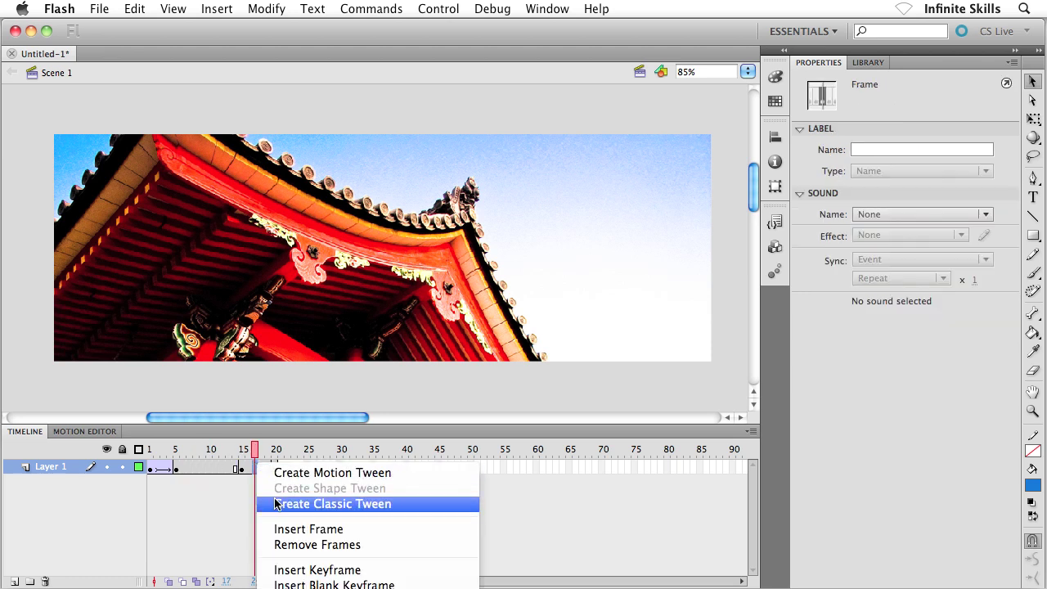
pyautogui.click(274, 502)
pyautogui.moveTo(255, 449); pyautogui.dragTo(152, 449)
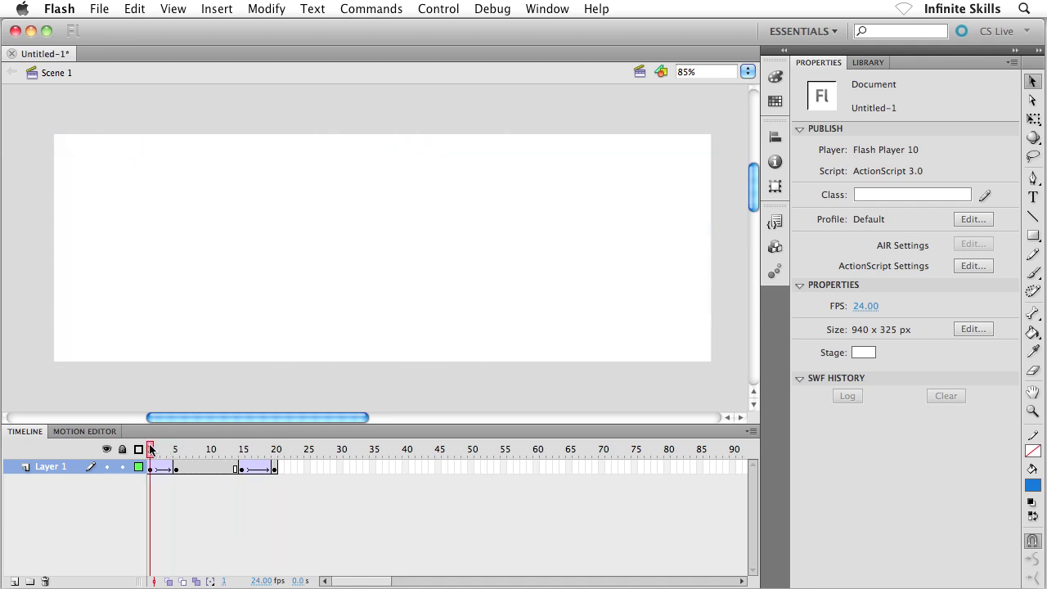
pyautogui.moveTo(151, 449); pyautogui.dragTo(275, 449)
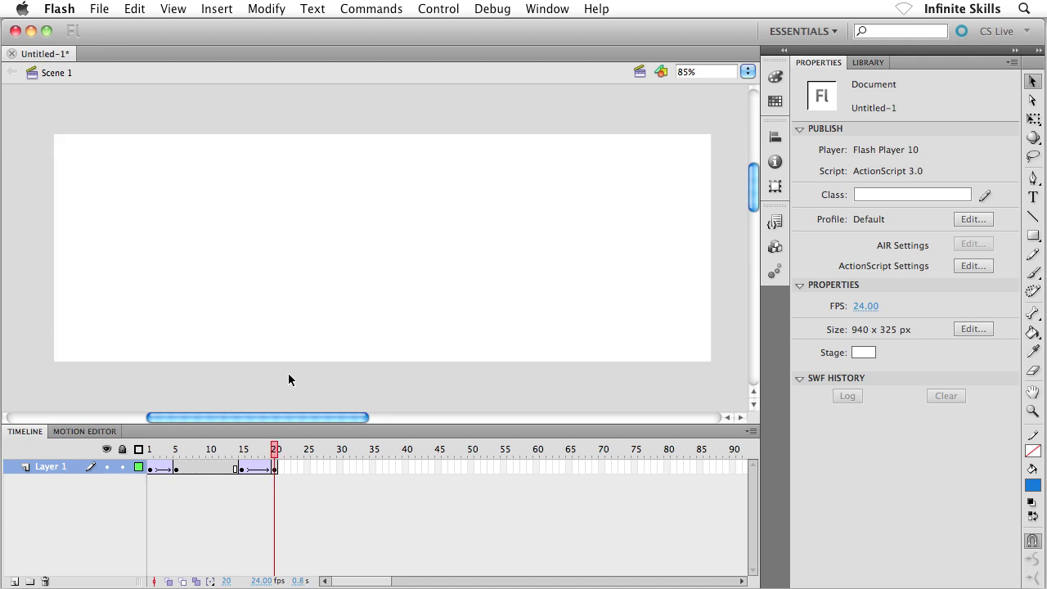